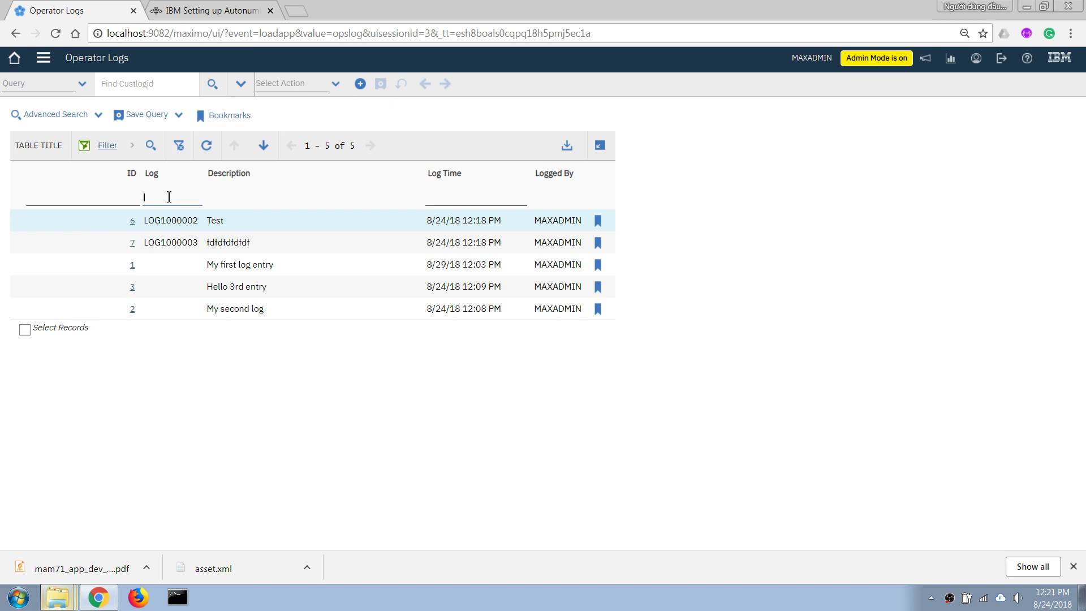
# - In Operator Logs, filter on partial number 02 (no match), then on LOG1000002 to show its single record
pyautogui.press('Return')
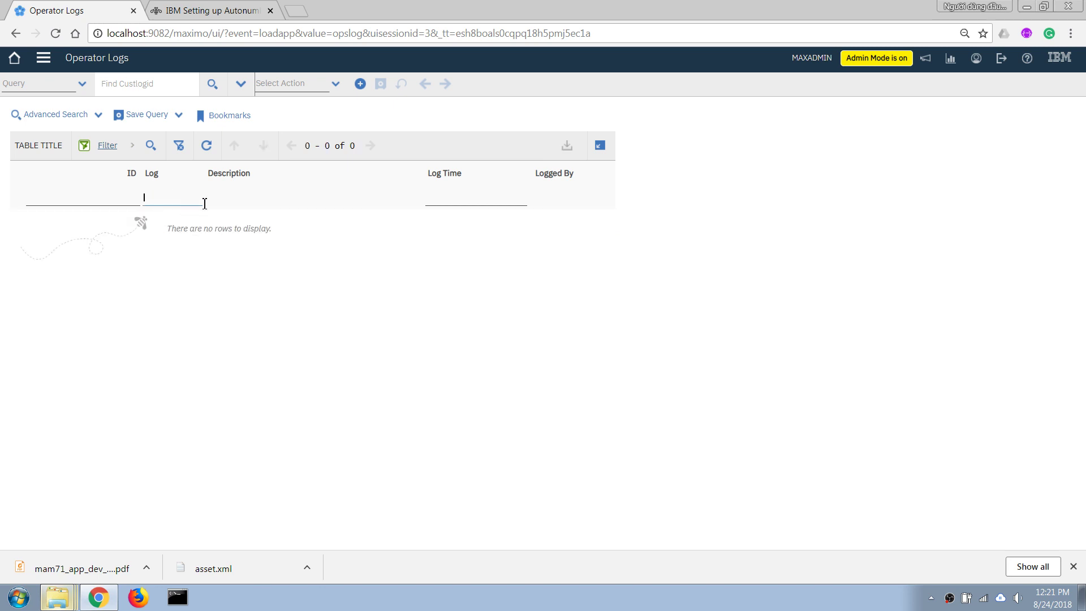
pyautogui.press('Return')
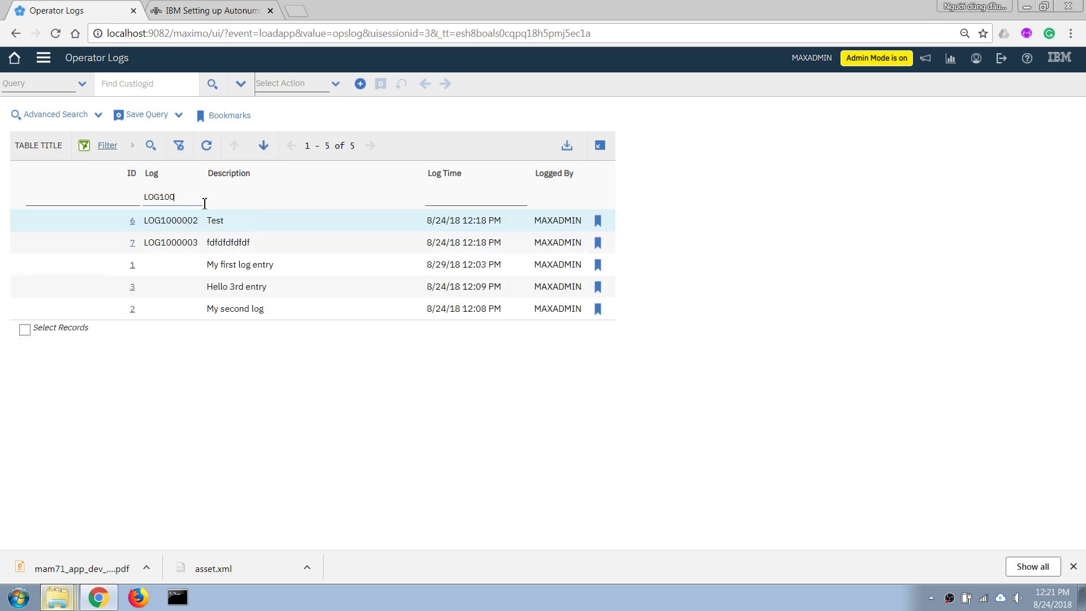
pyautogui.press('Return')
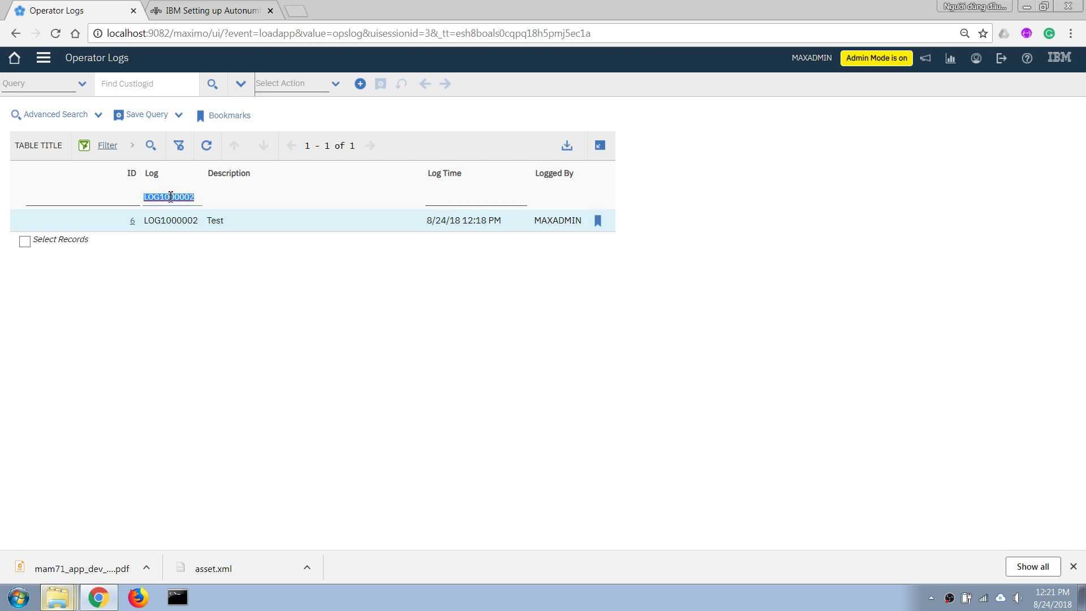
pyautogui.click(190, 201)
# - Go to the Database Configuration application from the Platform Configuration menu
pyautogui.click(43, 58)
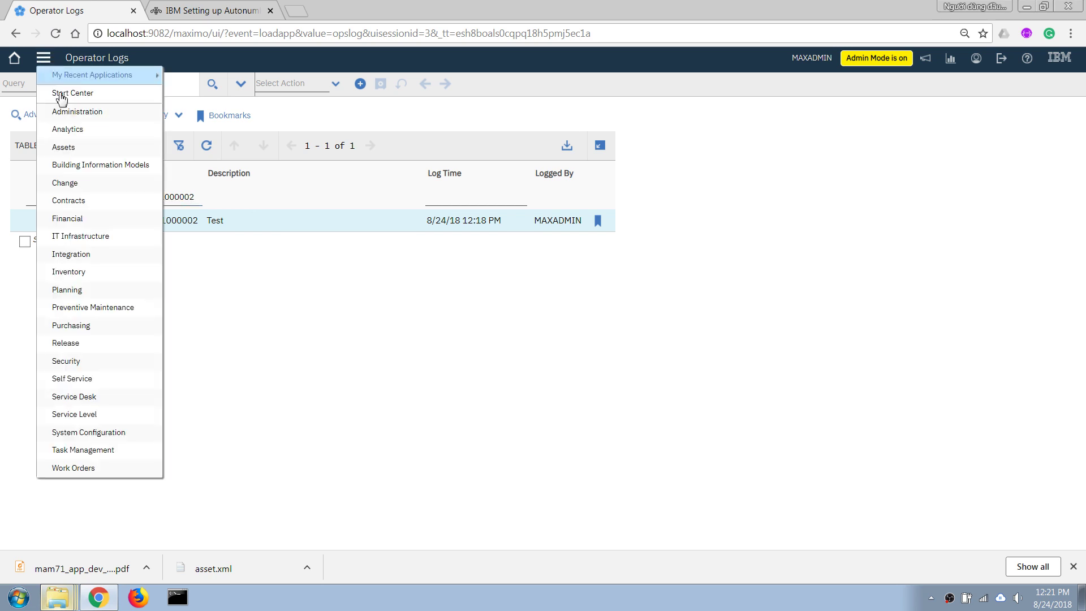
pyautogui.moveTo(143, 440)
pyautogui.moveTo(223, 436)
pyautogui.click(332, 218)
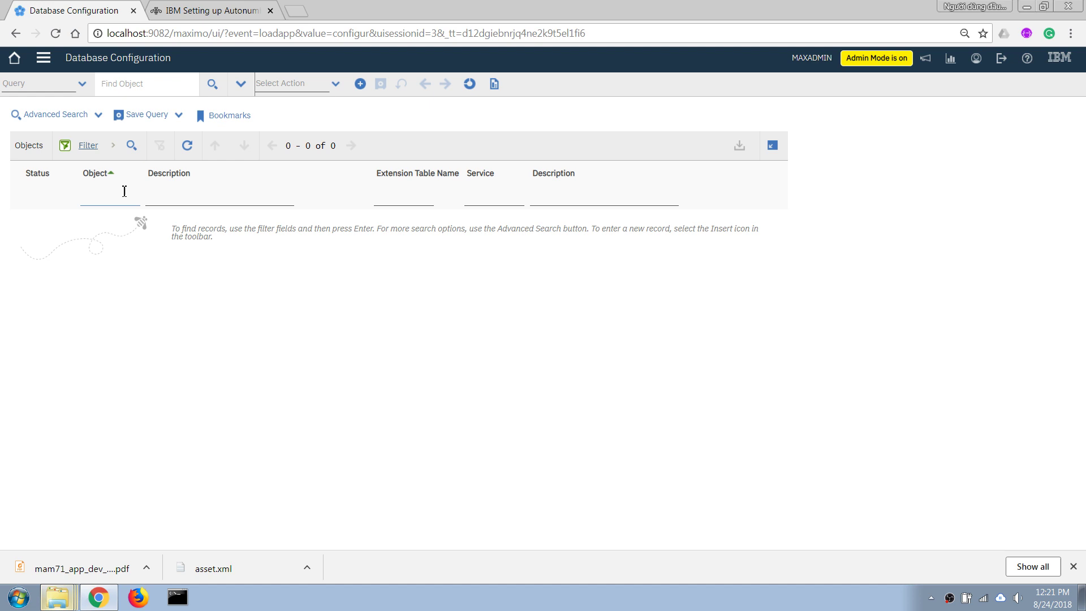
# - Search objects for 'log', open CUSTLOG and show its seven attributes
pyautogui.write('log')
pyautogui.press('Return')
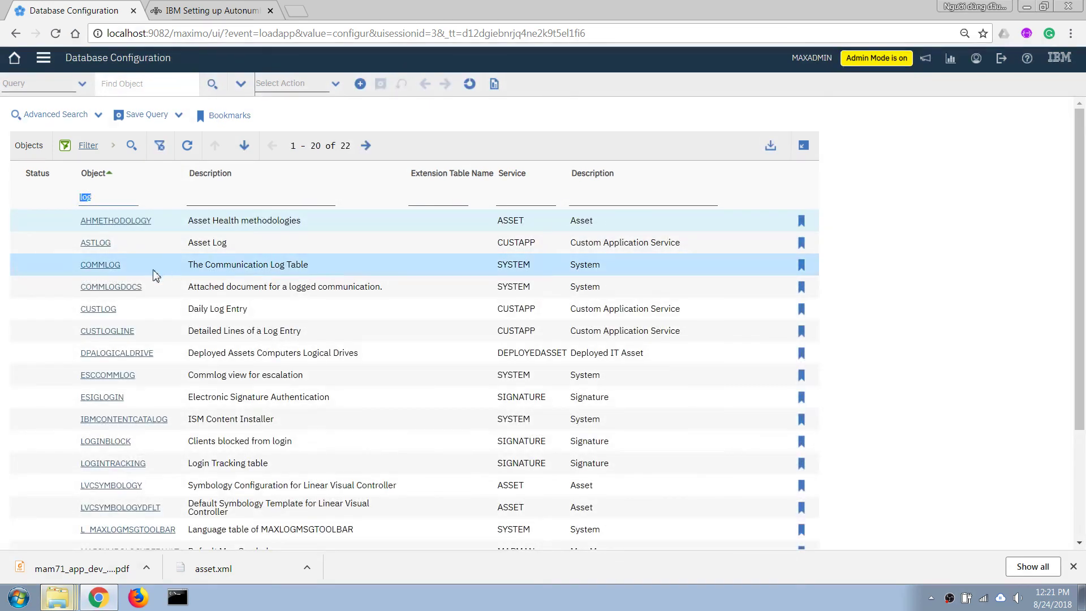
pyautogui.click(110, 314)
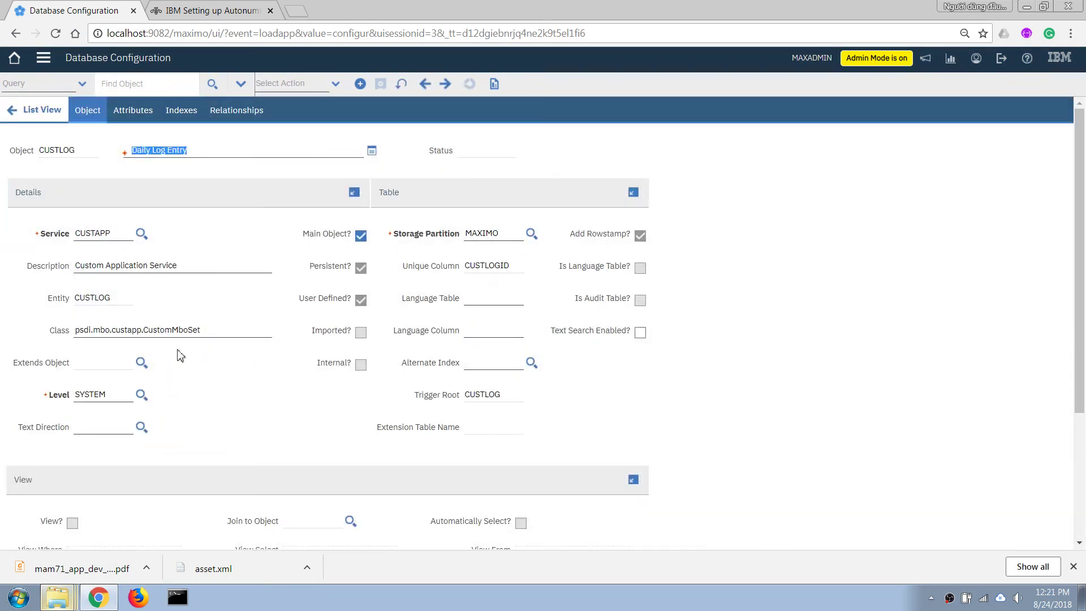
pyautogui.scroll(-3, 177, 356)
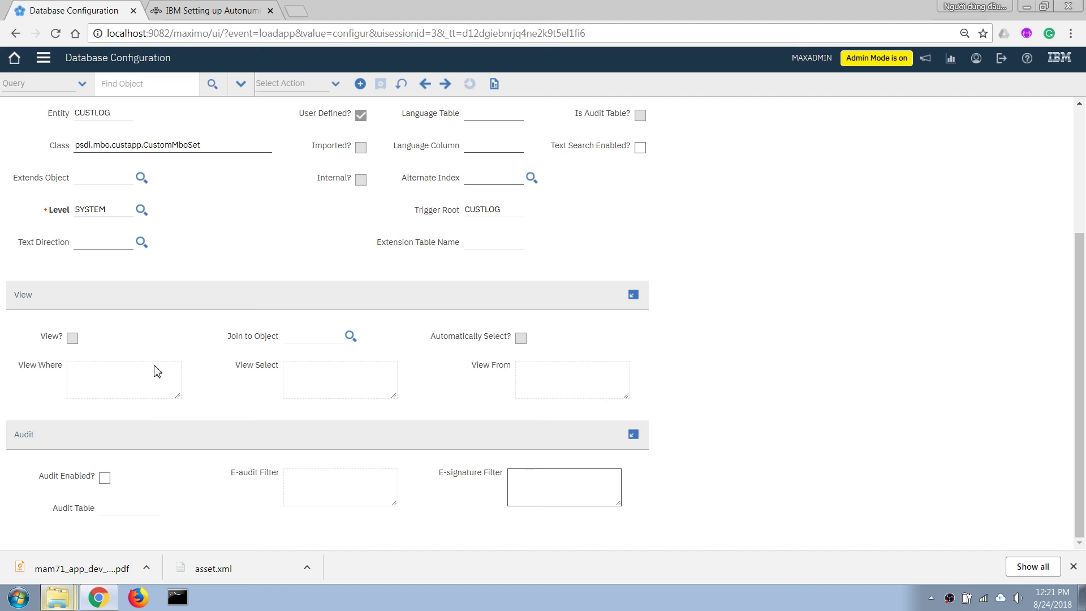
pyautogui.scroll(3, 152, 371)
pyautogui.click(149, 112)
# - Change the LOGNUM attribute's search type from EXACT to WILDCARD and save
pyautogui.click(140, 351)
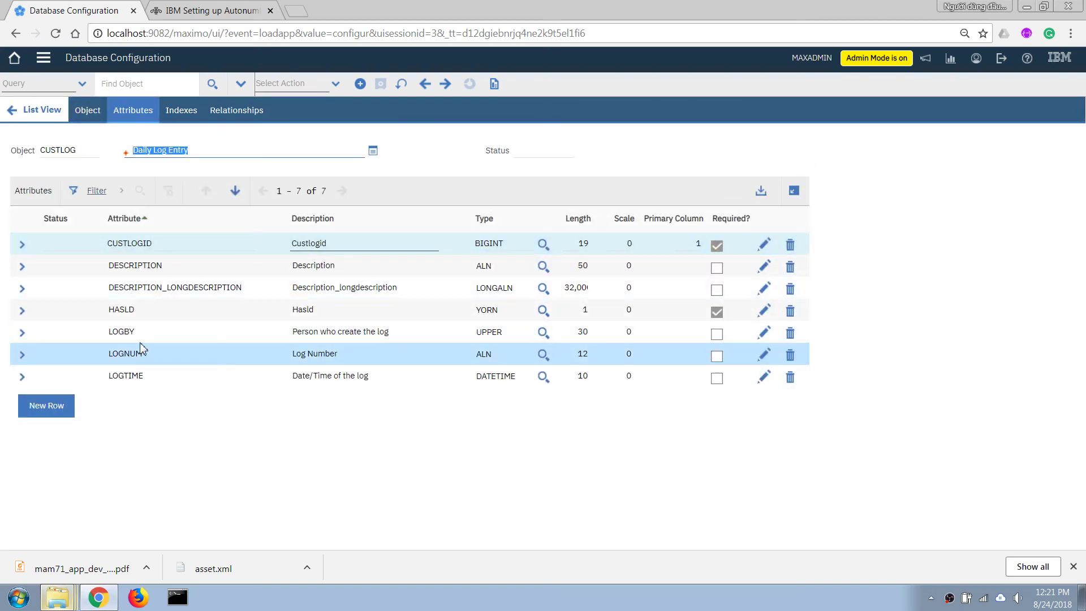
pyautogui.click(22, 355)
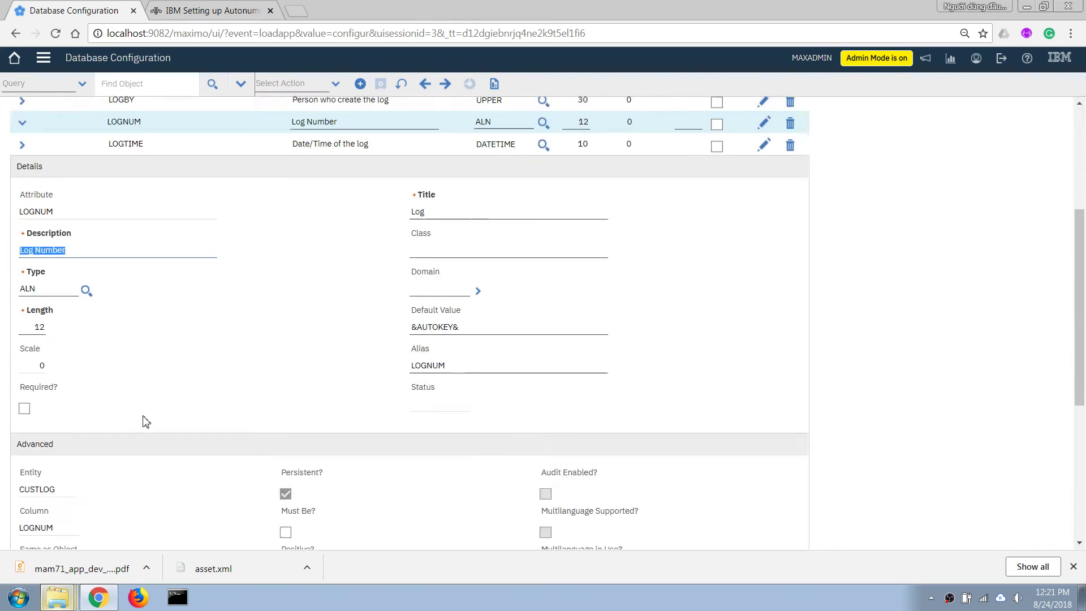
pyautogui.scroll(-3, 153, 370)
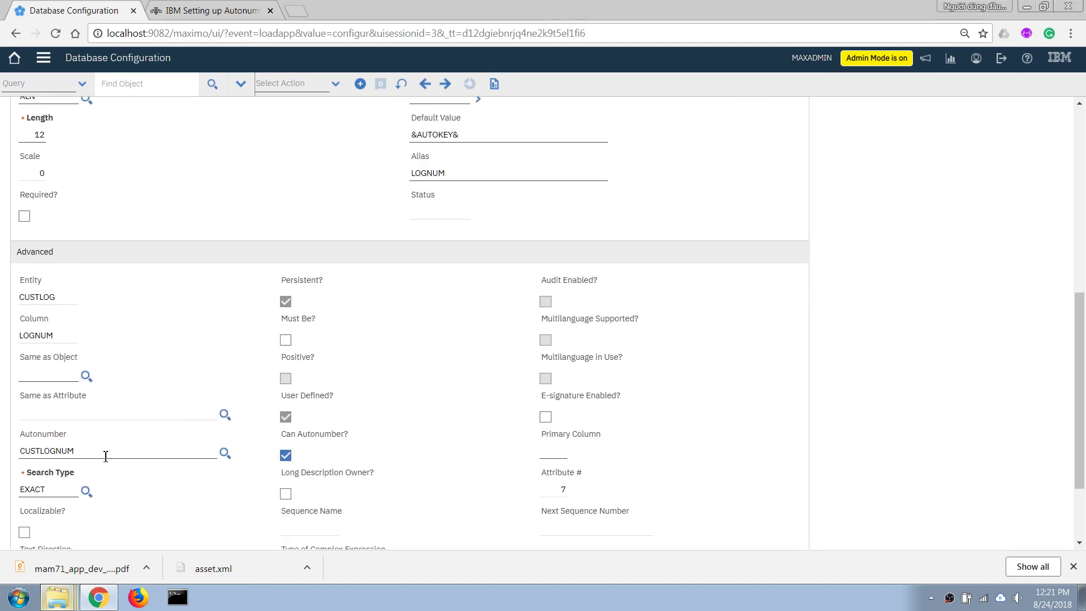
pyautogui.click(86, 491)
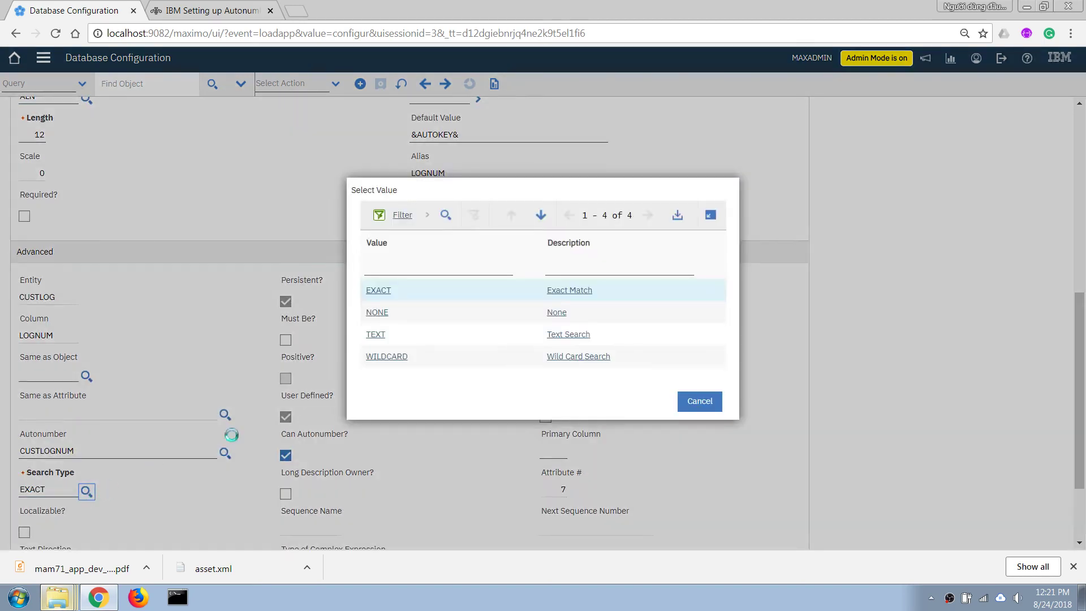
pyautogui.click(379, 314)
pyautogui.click(385, 357)
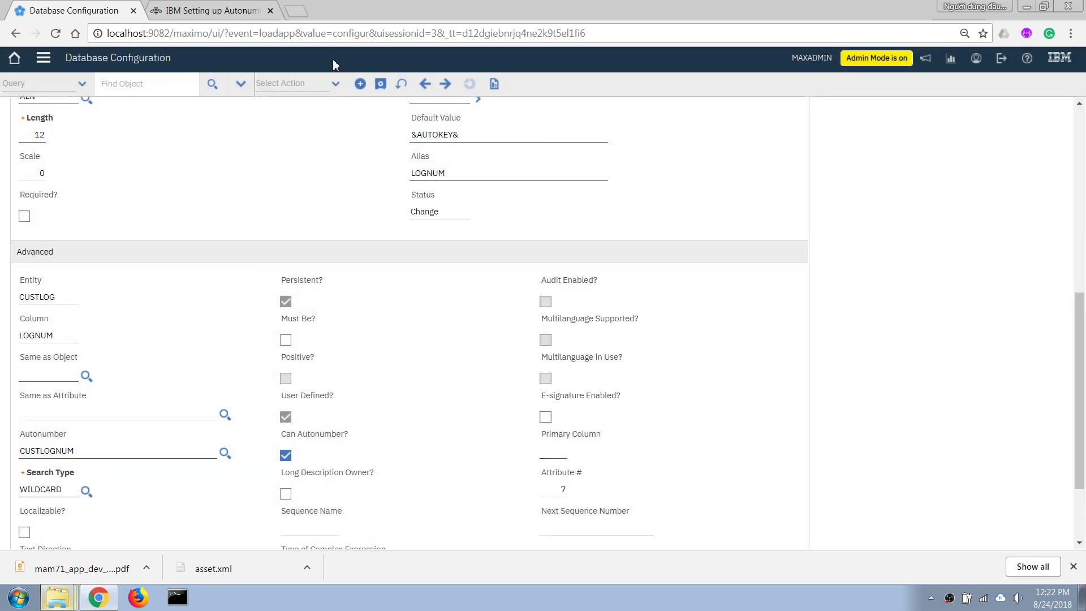
pyautogui.click(380, 84)
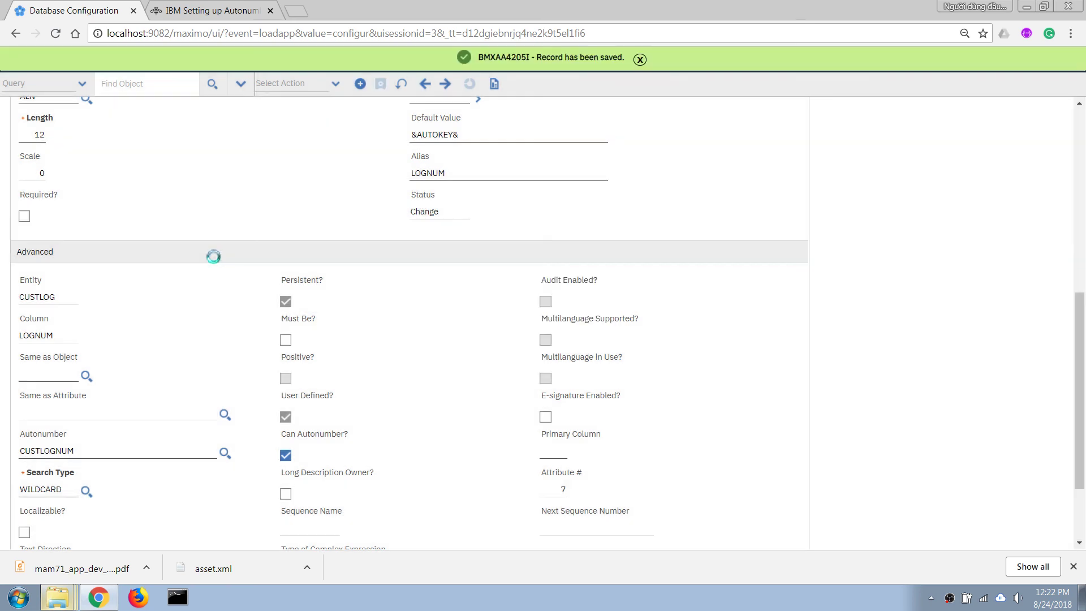
# - Show CUSTLOG's indexes, listing the unique index CUSTLOG_NDX1 on CUSTLOGID
pyautogui.scroll(10, 194, 364)
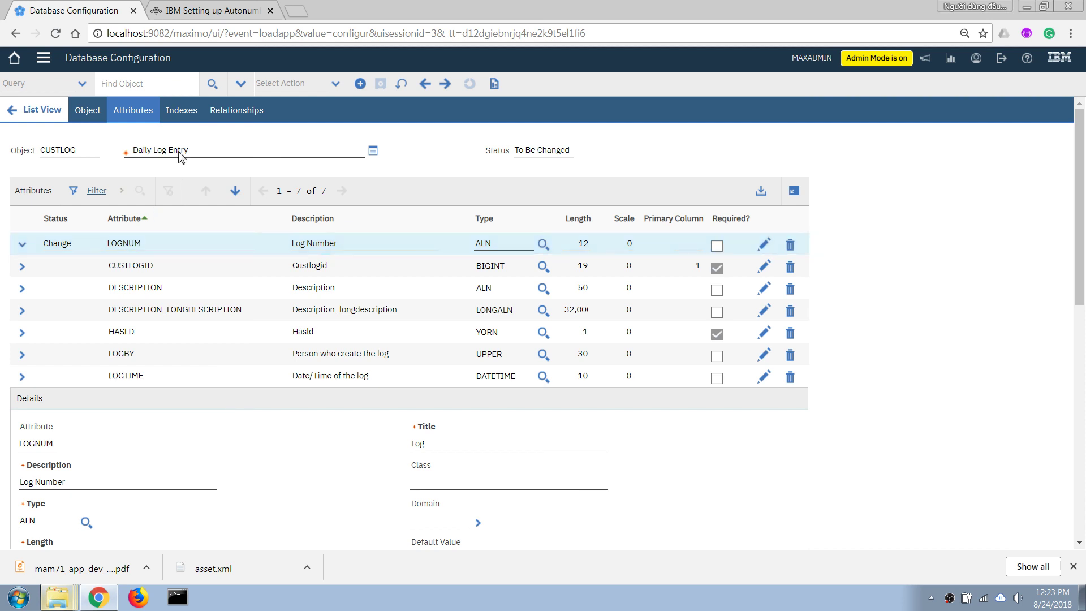
pyautogui.click(175, 111)
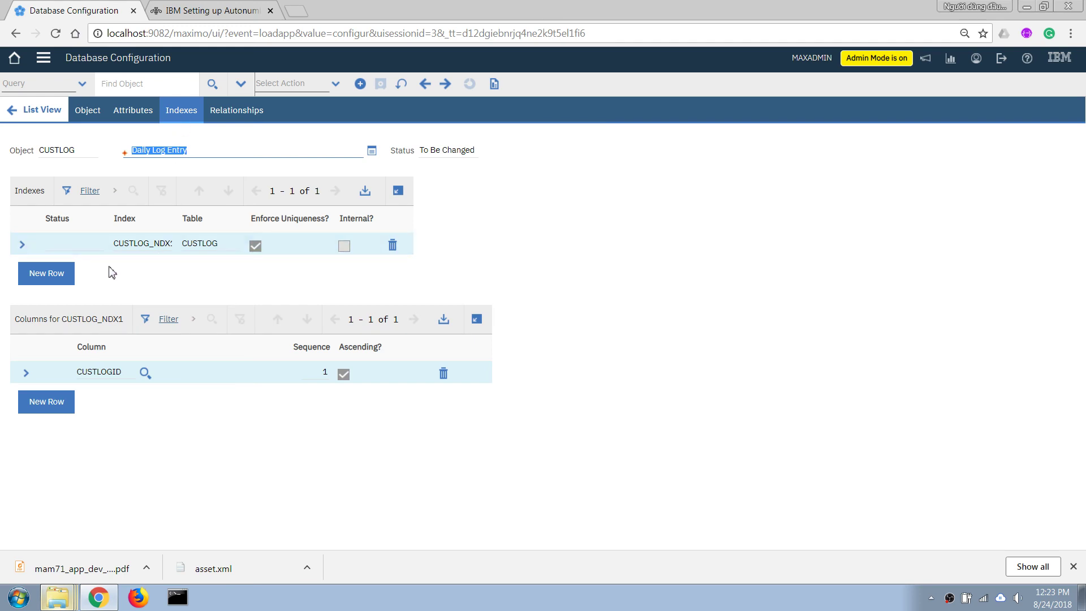
# - Add a new index named CUSTLOG_NDX2 with Enforce Uniqueness checked
pyautogui.click(52, 280)
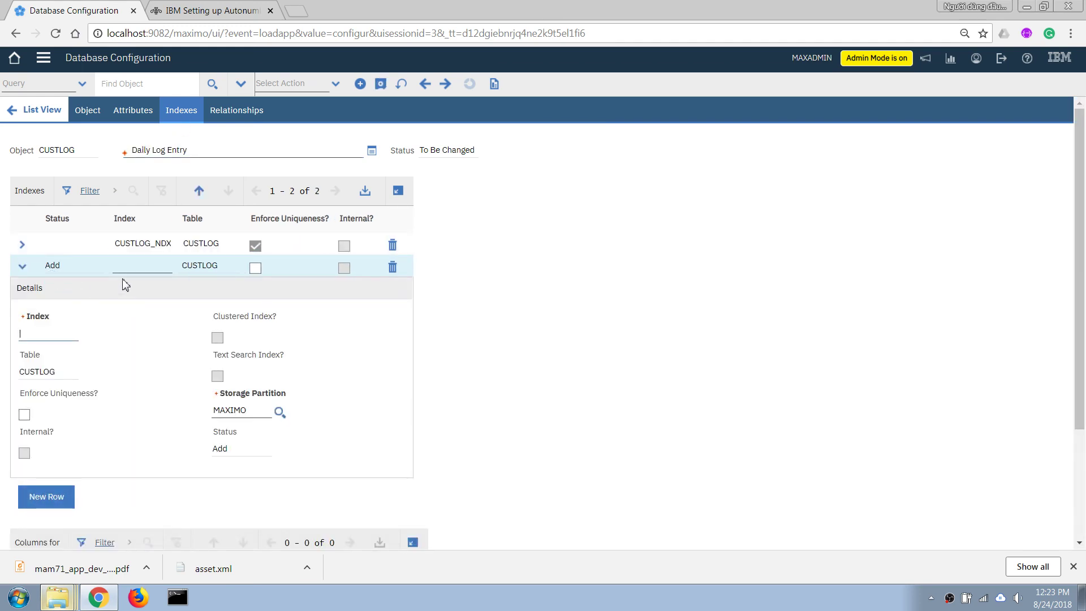
pyautogui.click(130, 267)
pyautogui.write('CUAT')
pyautogui.write('LOG_NDX')
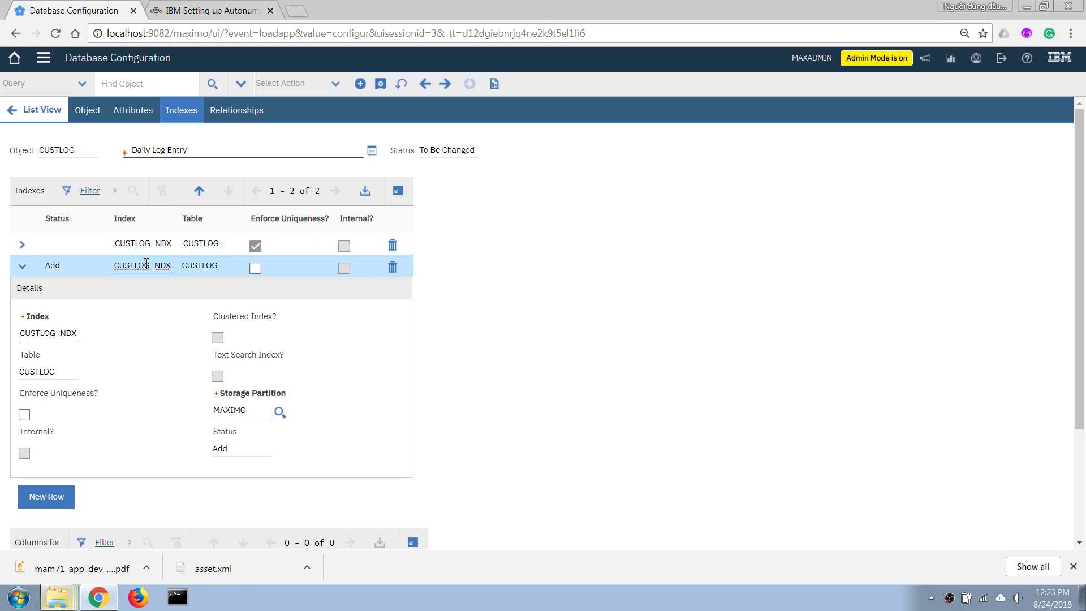
pyautogui.write('2')
pyautogui.press('Tab')
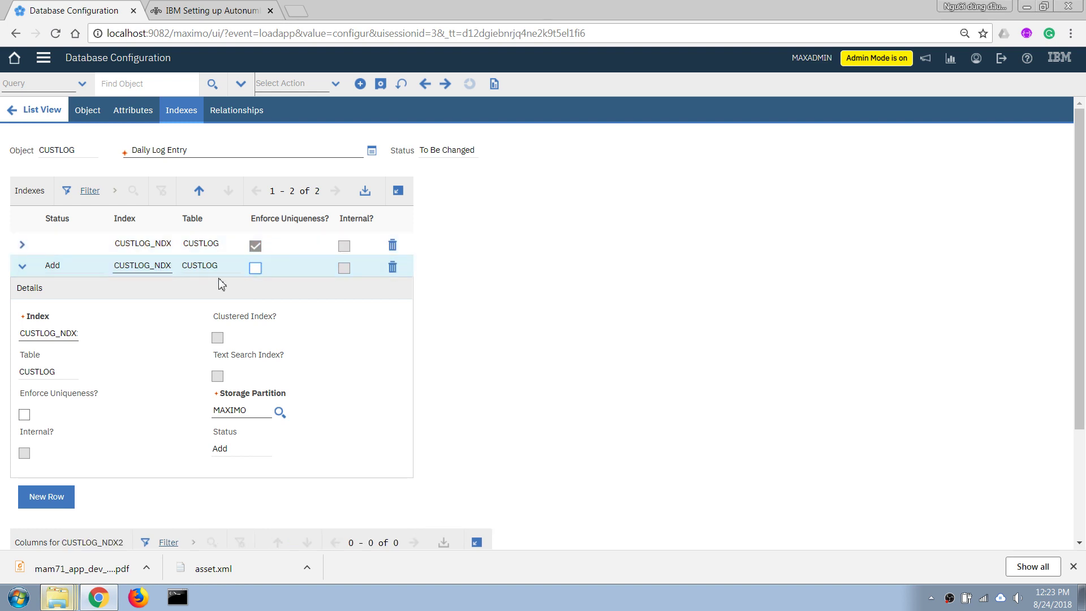
pyautogui.scroll(-1, 203, 305)
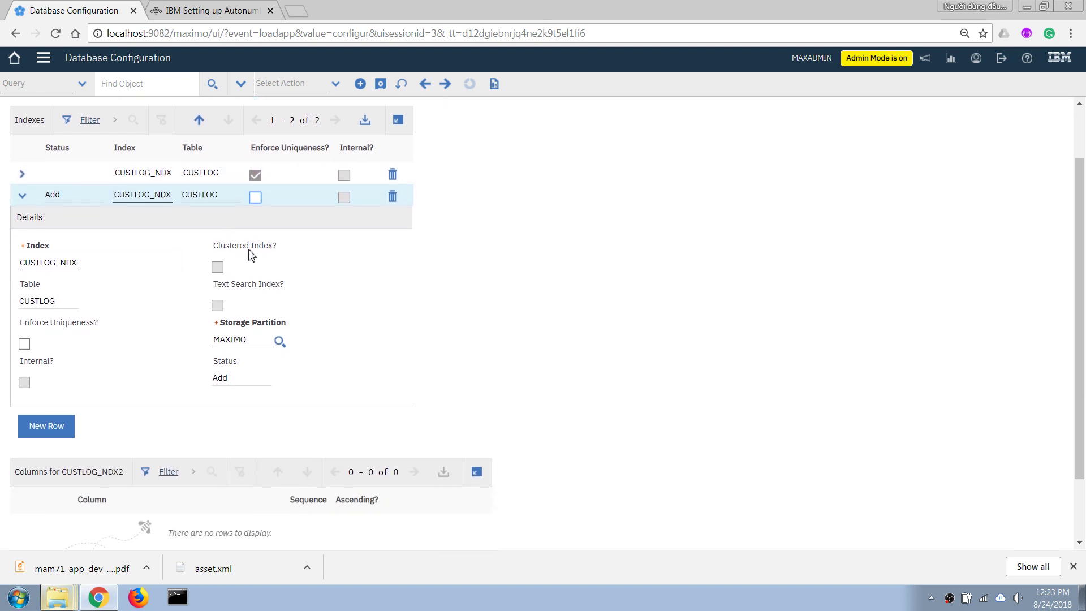
pyautogui.click(255, 198)
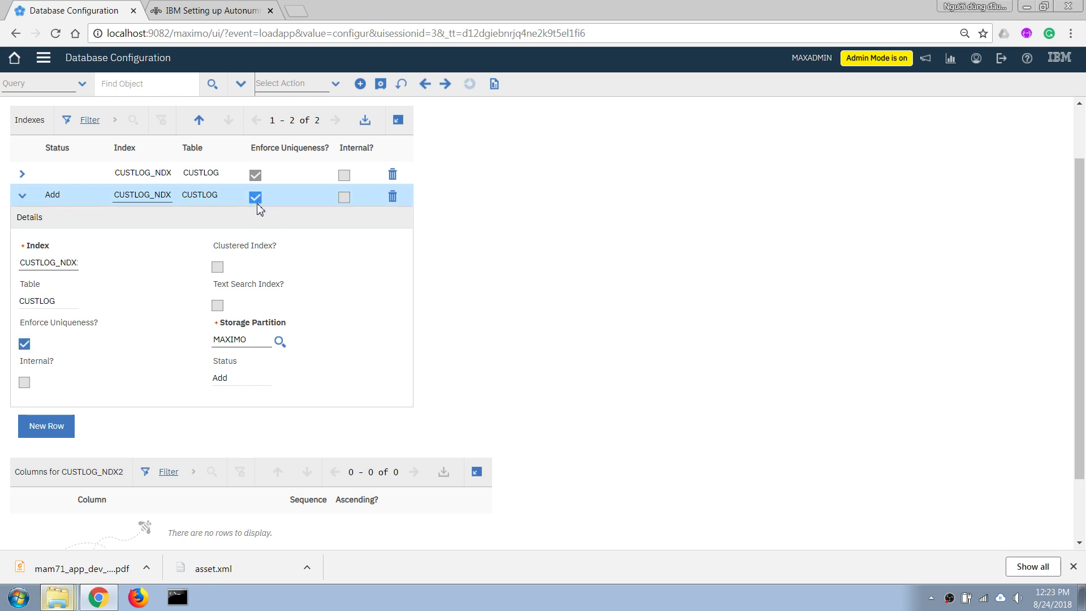
# - Add LOGNUM as the CUSTLOG_NDX2 index column and save the index
pyautogui.scroll(-1, 153, 349)
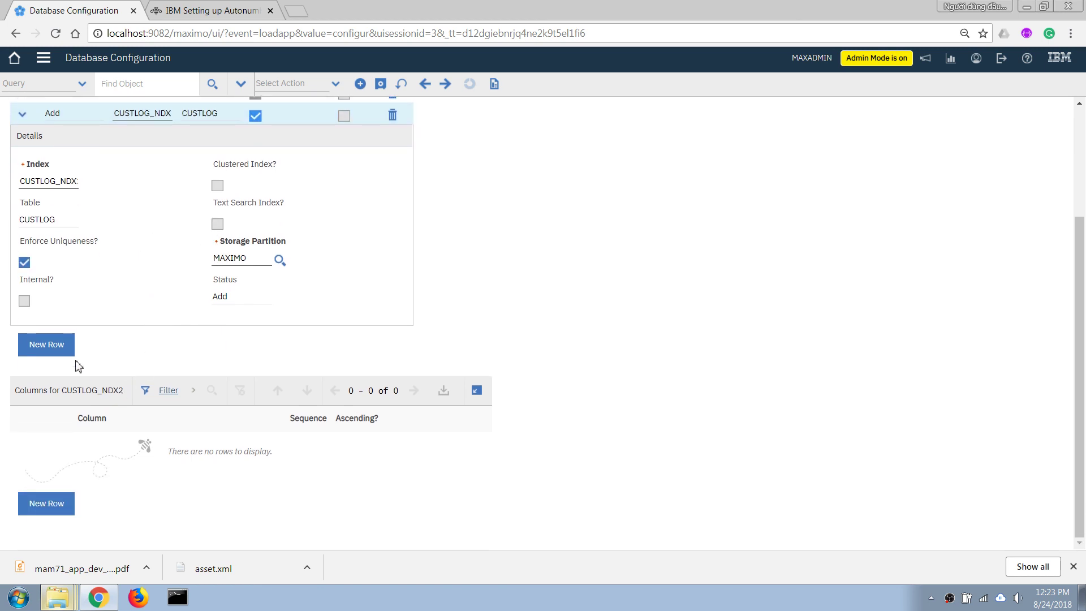
pyautogui.click(66, 506)
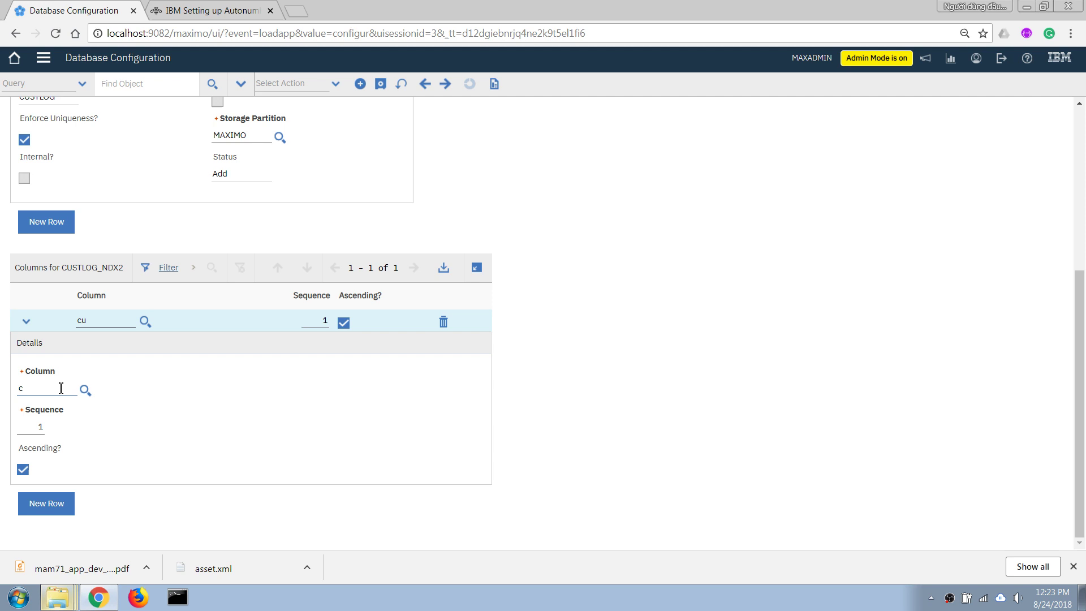
pyautogui.write('lognum')
pyautogui.press('Tab')
pyautogui.click(380, 84)
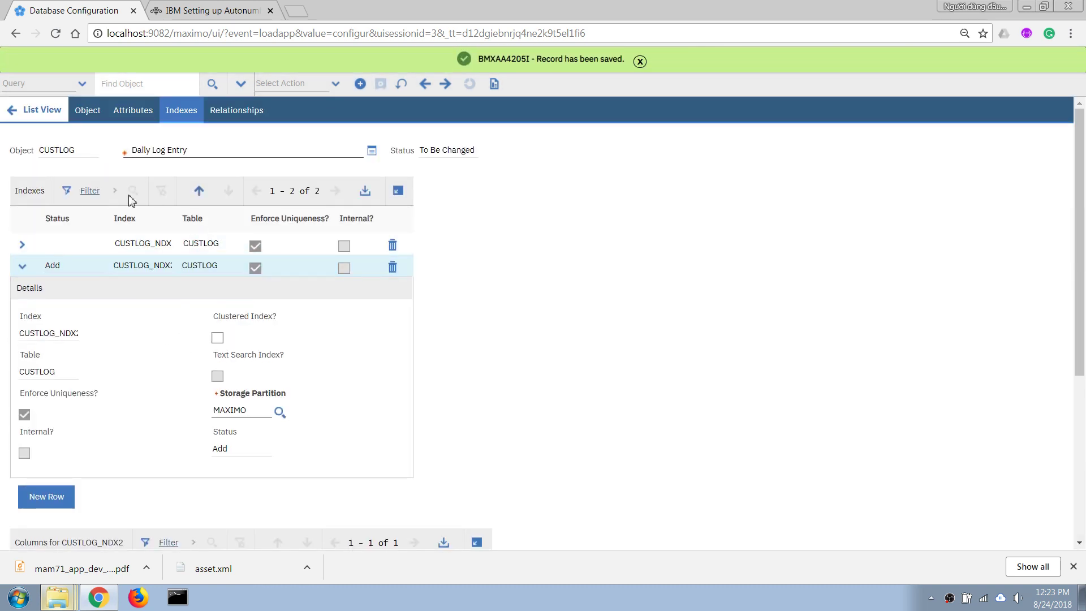
# - Review CUSTLOG's attributes, then go back to the Database Configuration object list
pyautogui.click(141, 112)
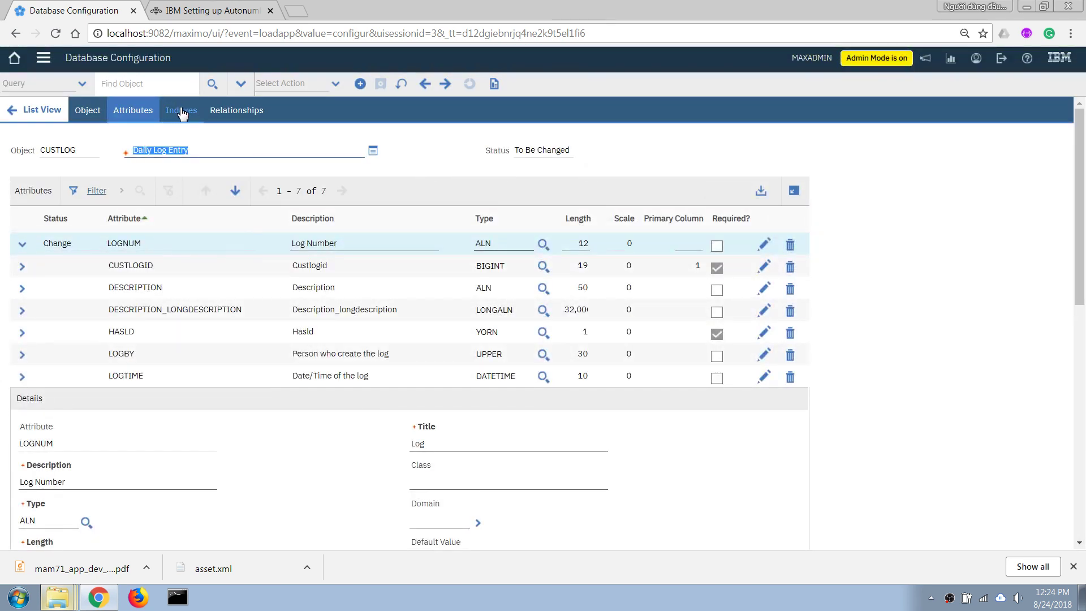
pyautogui.click(31, 110)
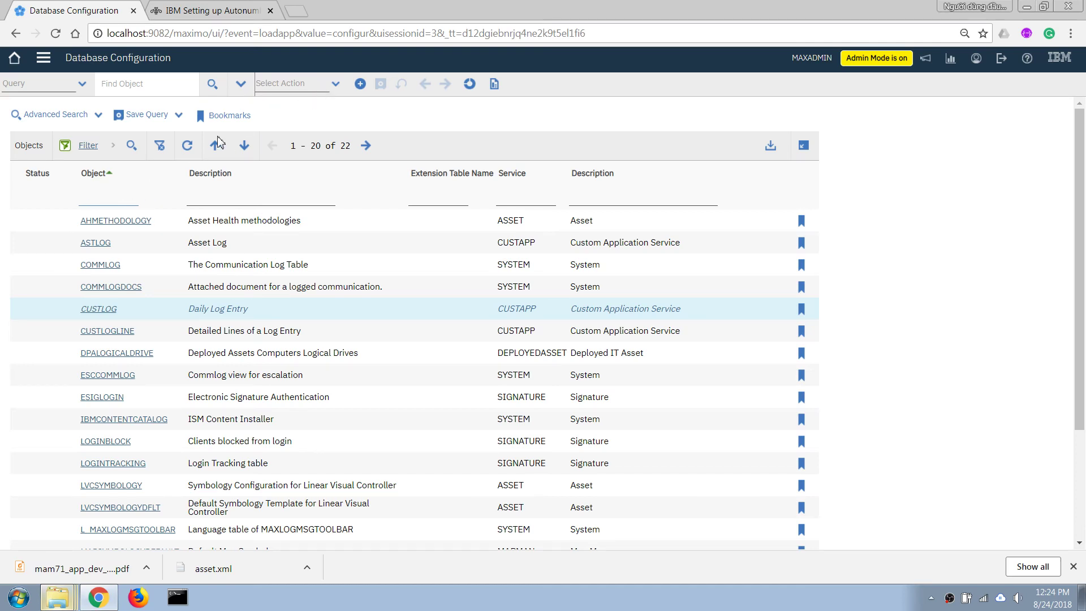
# - Apply Configuration Changes, refreshing the status until it completes without errors, then close the dialog
pyautogui.click(316, 94)
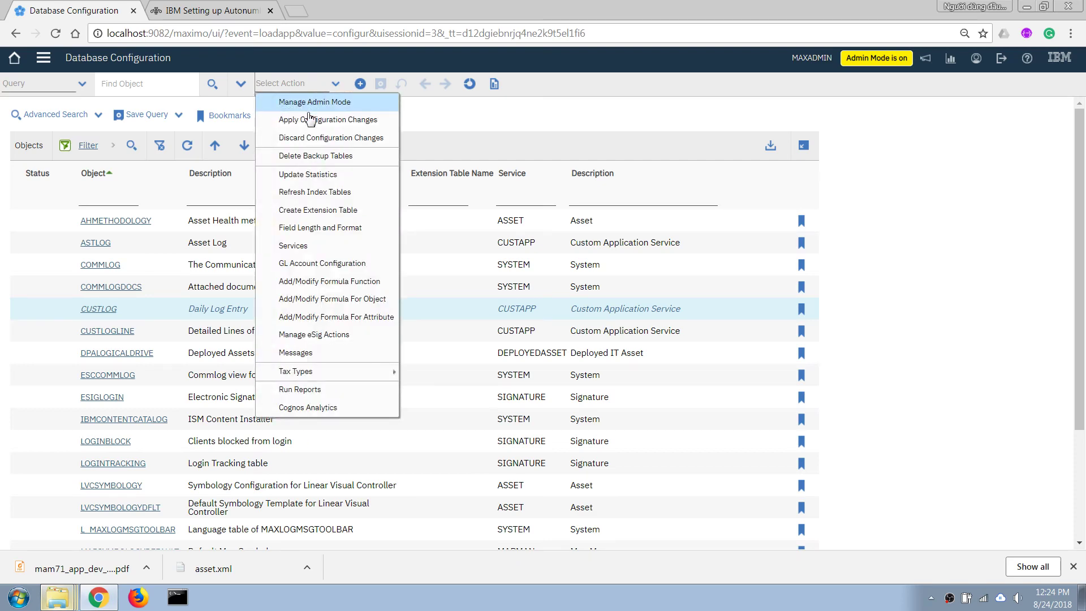
pyautogui.click(309, 117)
pyautogui.click(475, 210)
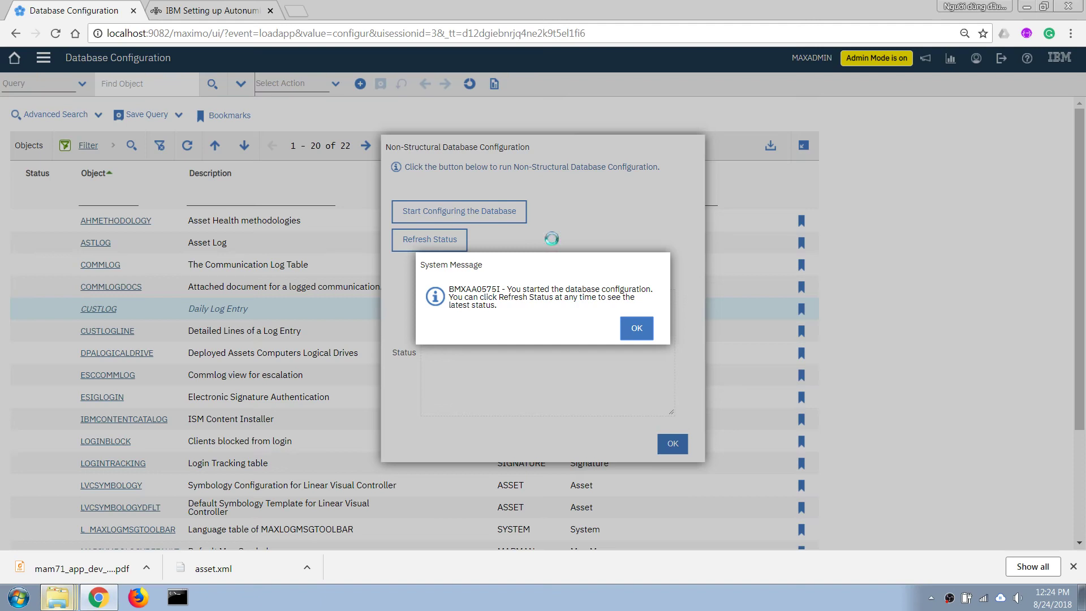
pyautogui.click(636, 328)
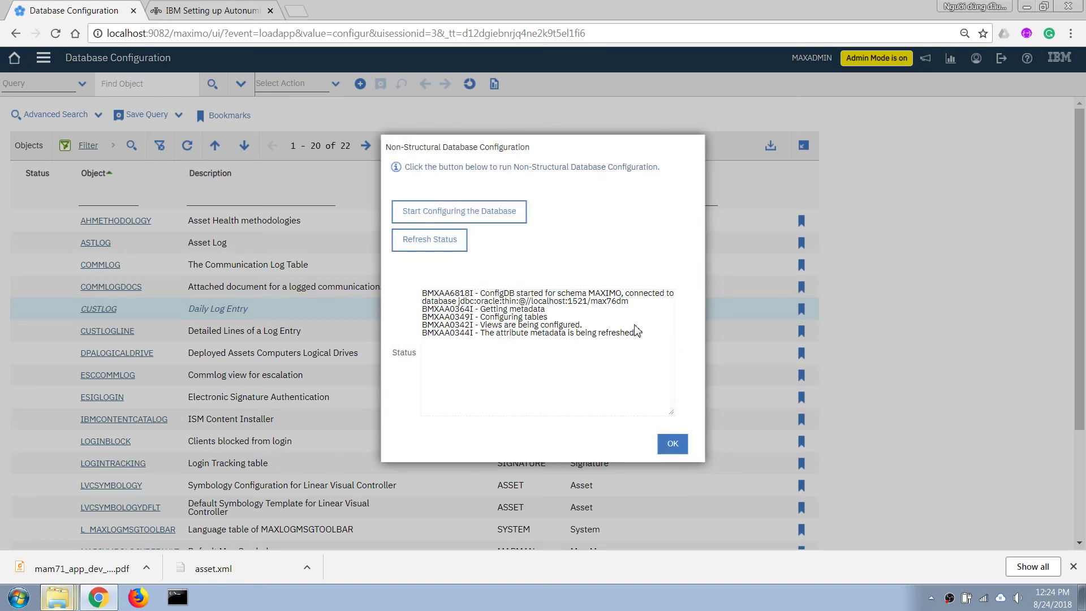
pyautogui.click(428, 240)
pyautogui.click(429, 253)
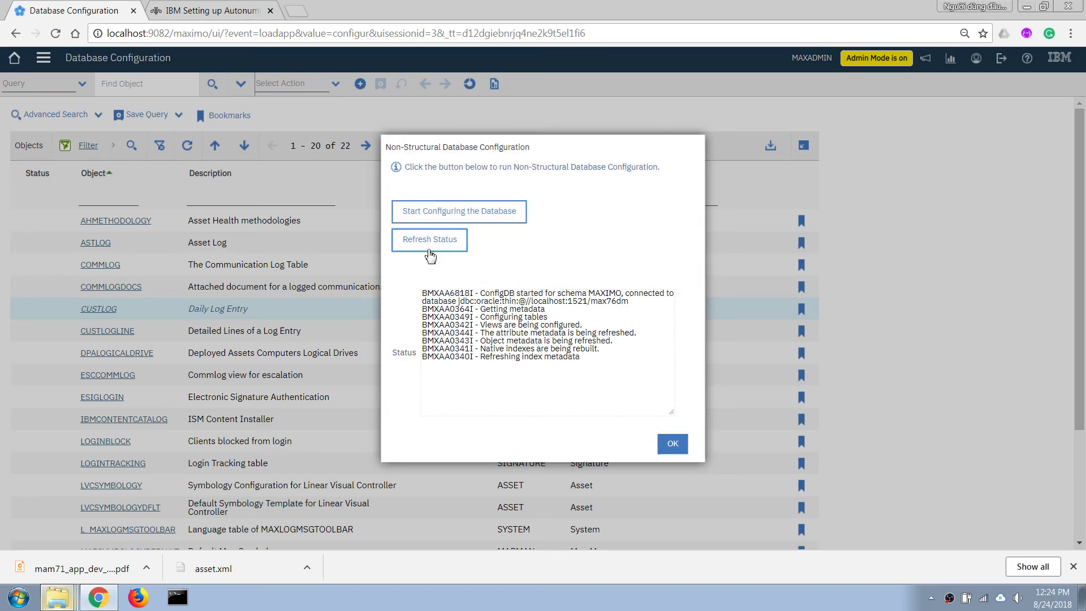
pyautogui.click(430, 255)
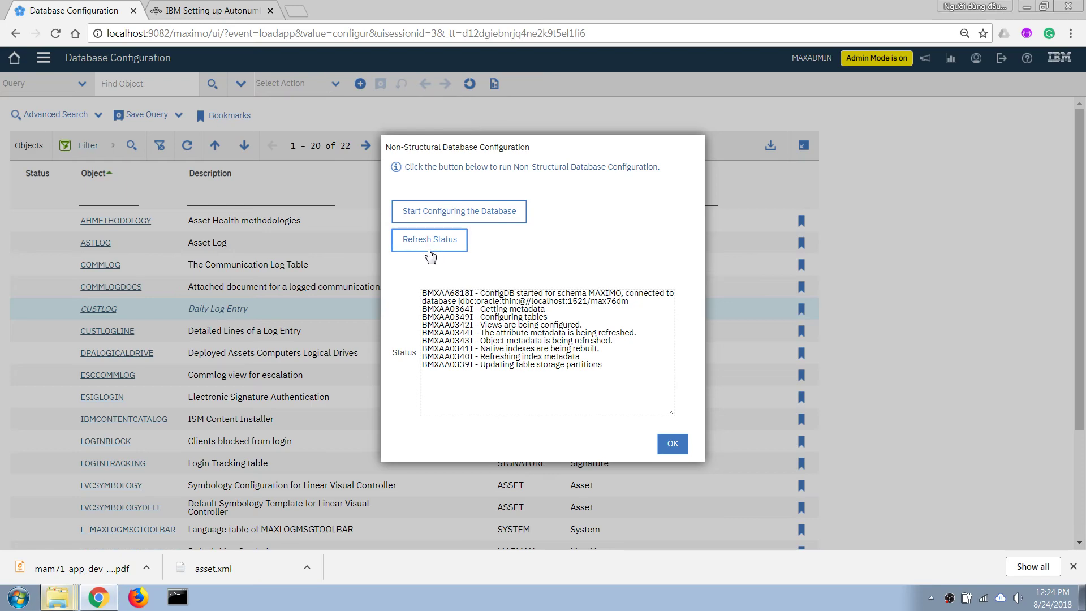
pyautogui.click(430, 254)
pyautogui.click(429, 253)
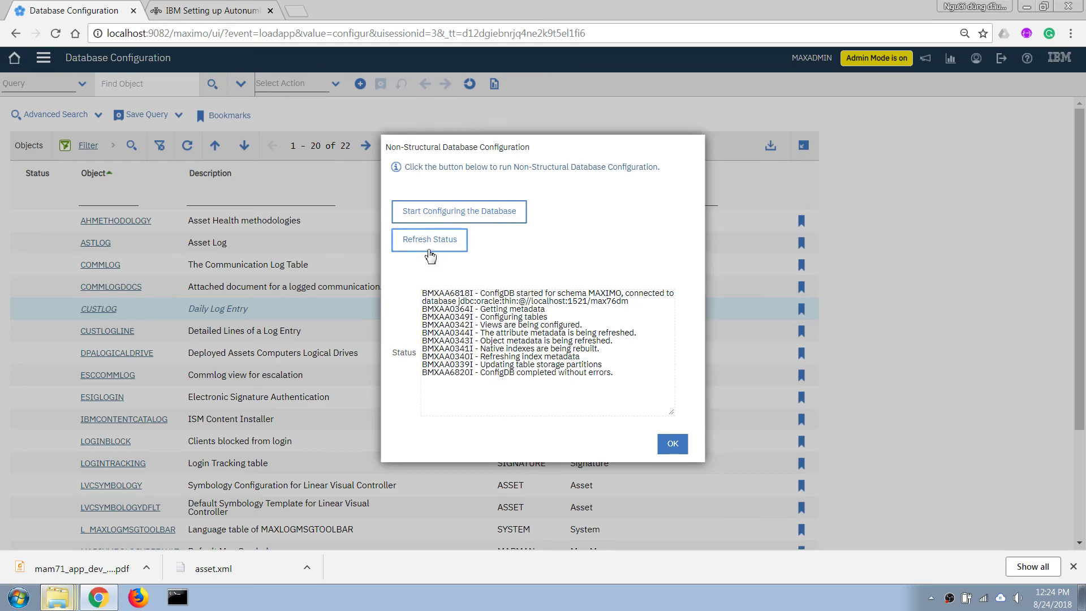
pyautogui.click(638, 327)
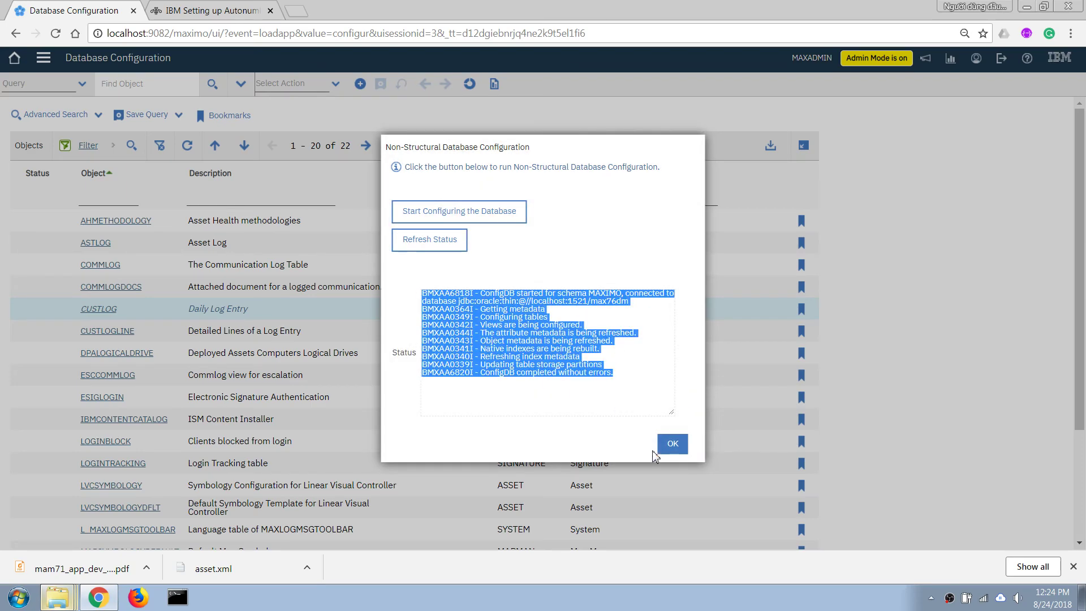
pyautogui.click(679, 447)
# - In Operator Logs, filter on 02, then on partial text LOG, matching LOG1000002 and LOG1000003
pyautogui.click(43, 58)
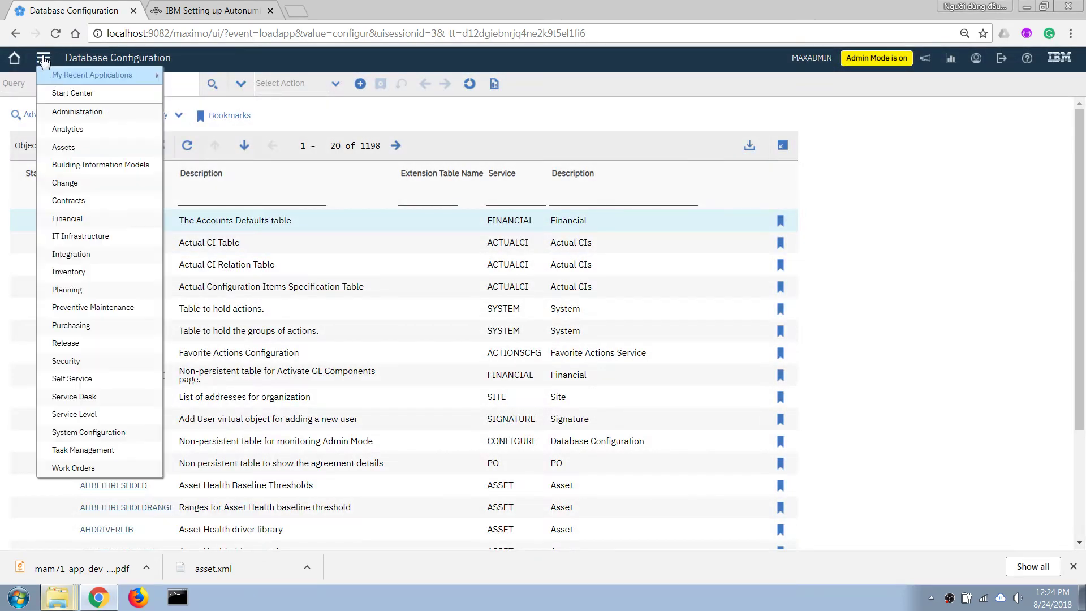
pyautogui.moveTo(74, 147)
pyautogui.click(217, 295)
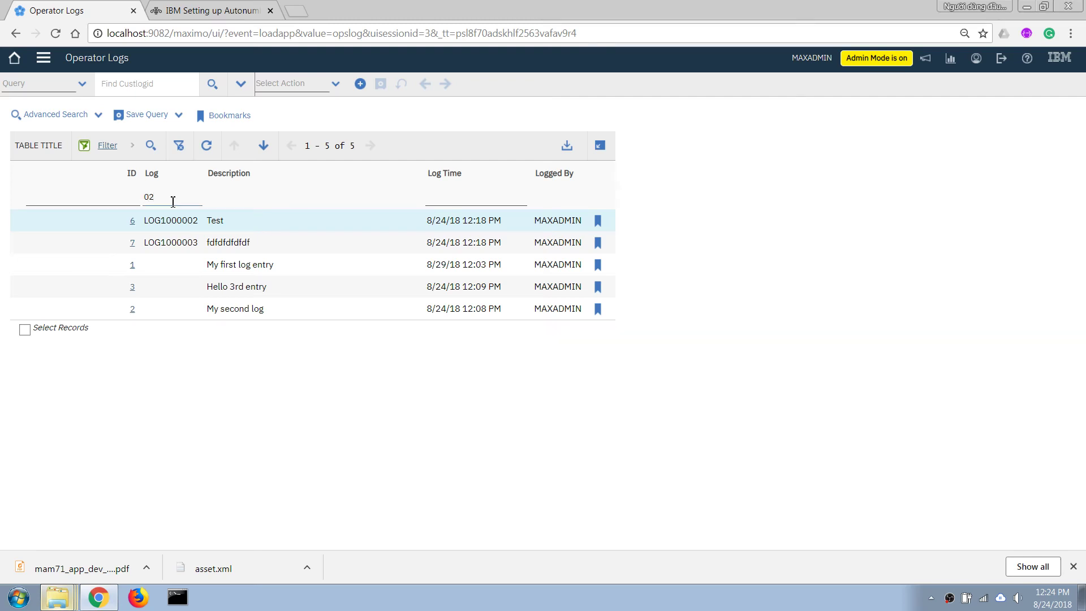
pyautogui.press('Return')
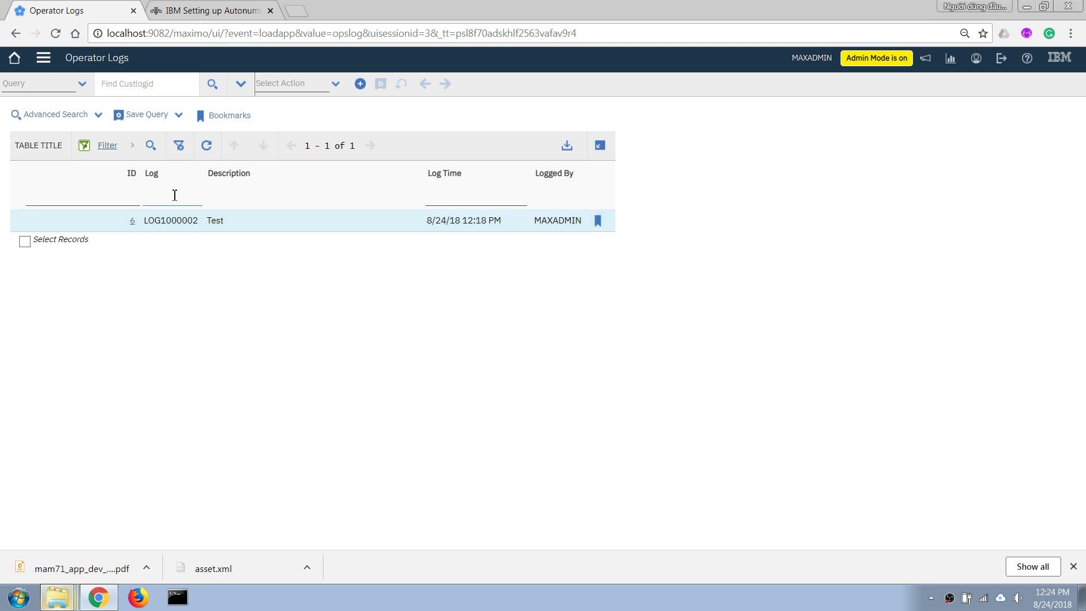
pyautogui.press('Return')
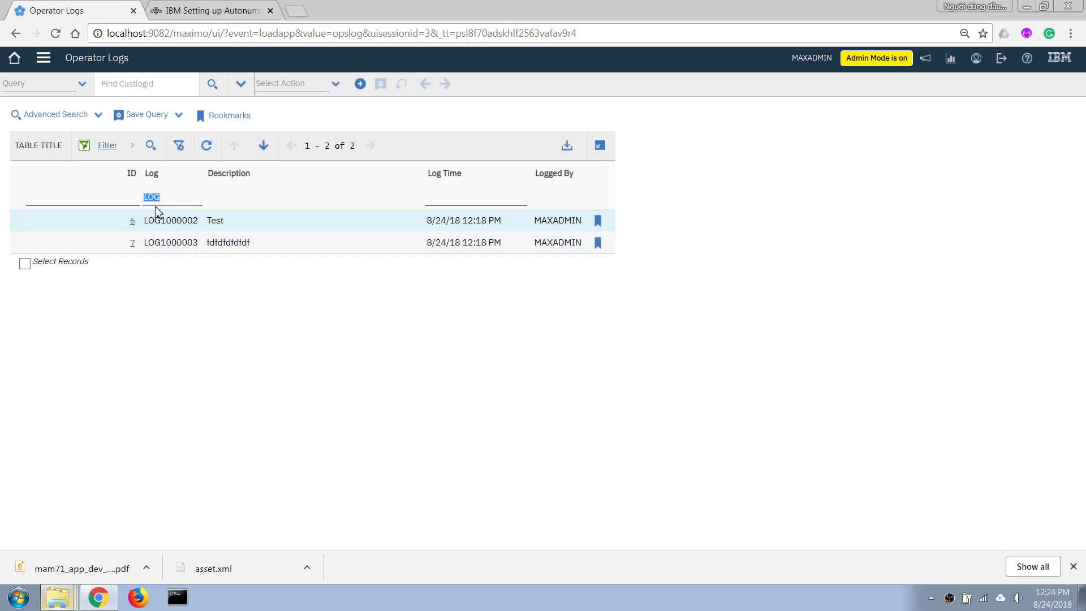